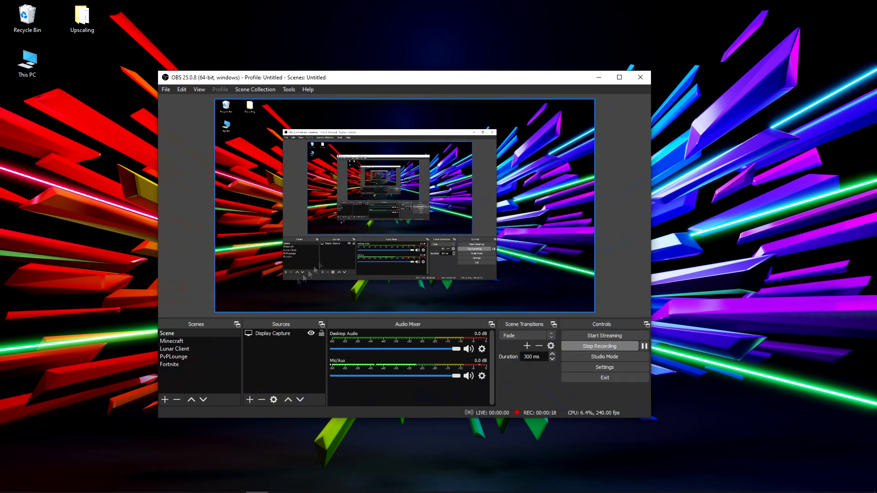
Nudge the OBS window aside and open its Settings dialog
mouse_move(341, 82)
left_mouse_down()
mouse_move(373, 80)
mouse_move(346, 76)
left_mouse_up()
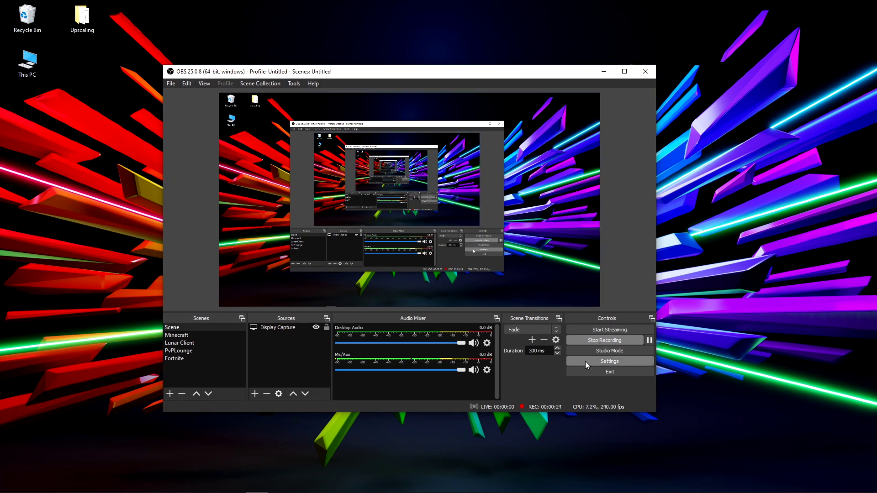
left_click(600, 360)
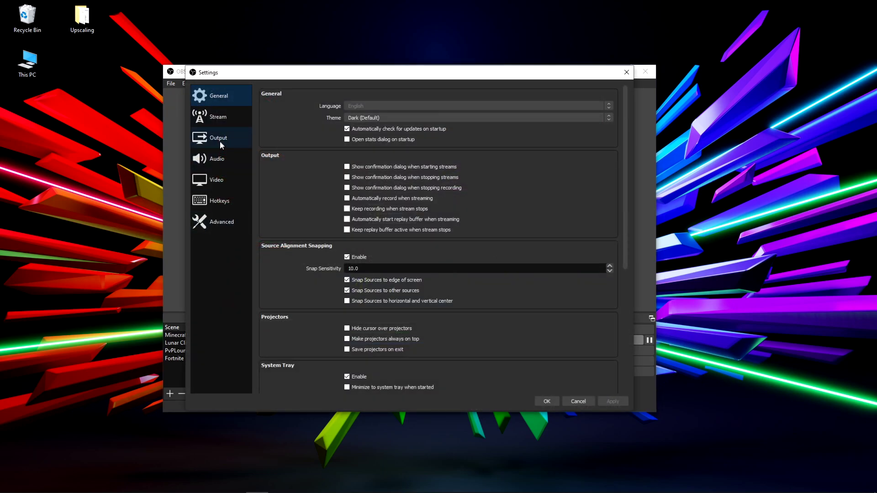
scroll(467, 262, "down", 2)
scroll(466, 266, "down", 5)
scroll(470, 256, "up", 7)
Keep the Dark (Default) theme, apply it, and view the YouTube stream settings
left_click(356, 118)
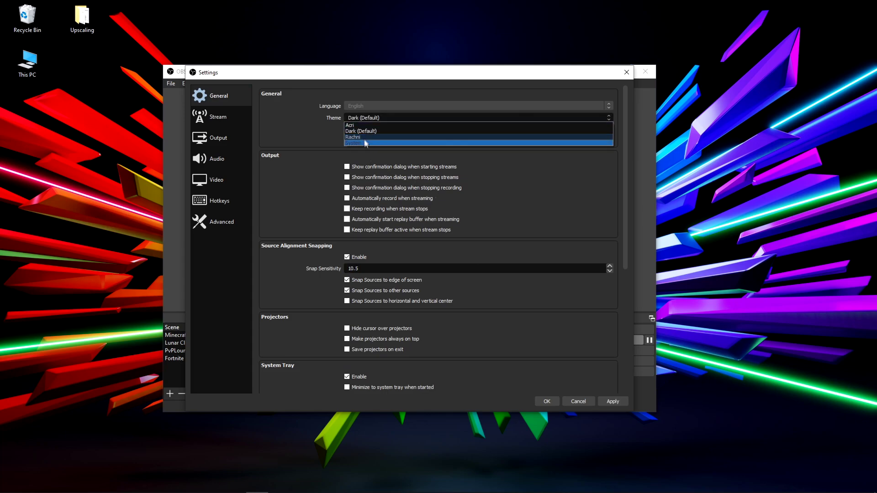
left_click(363, 131)
left_click(612, 402)
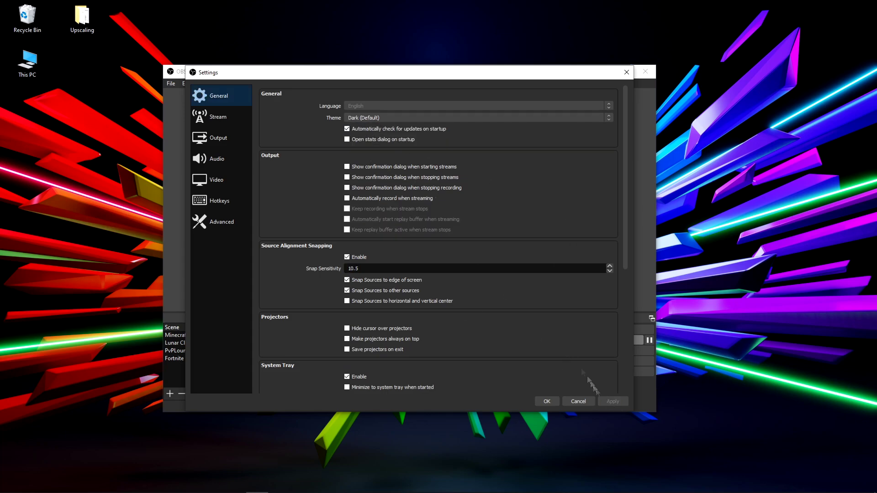
left_click(218, 116)
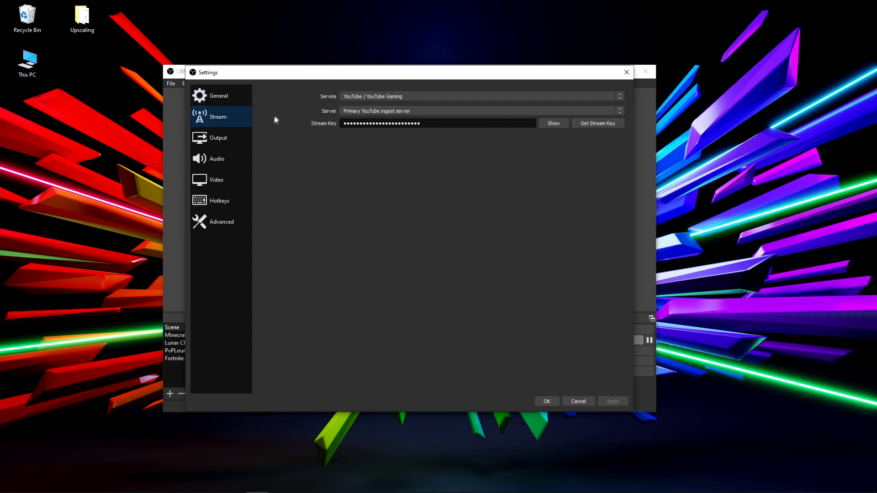
Show the Recording output settings: NVENC H.264, CBR at 80000 Kbps, keyframe interval 2
left_click(208, 137)
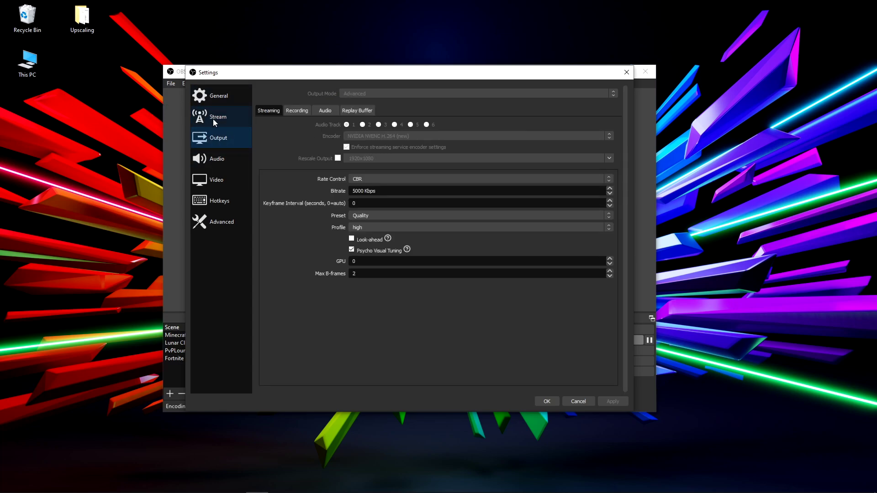
left_click(300, 111)
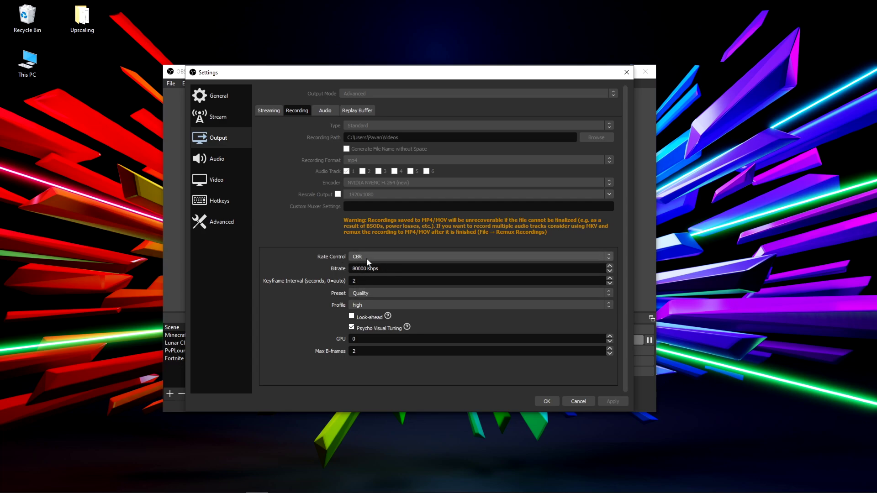
Keep the Quality encoder preset with Max B-frames 2, then view the Audio settings
left_click(365, 293)
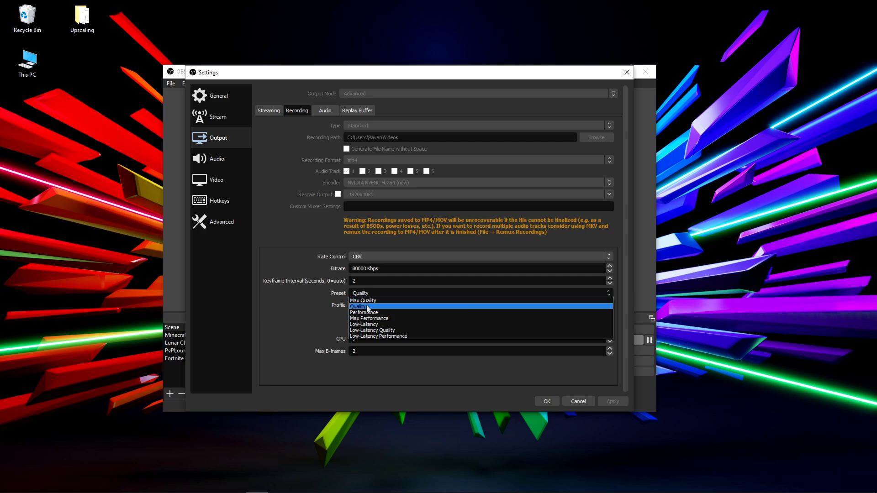
left_click(367, 305)
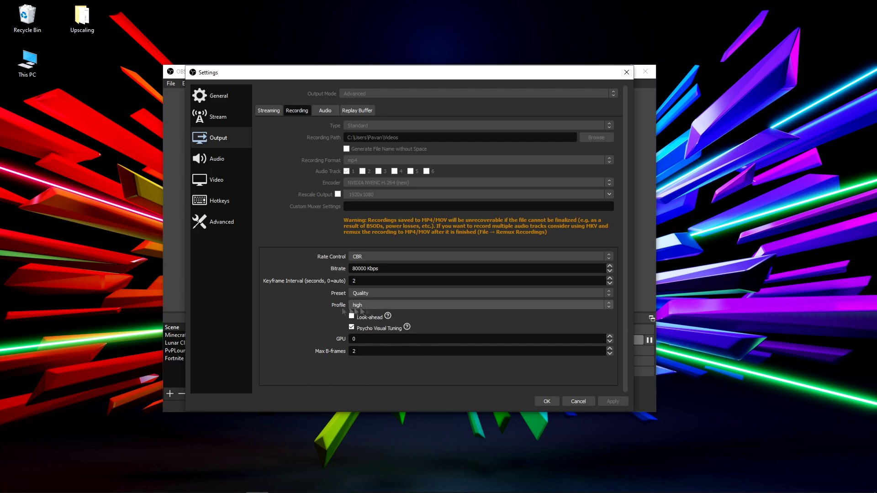
left_click(366, 351)
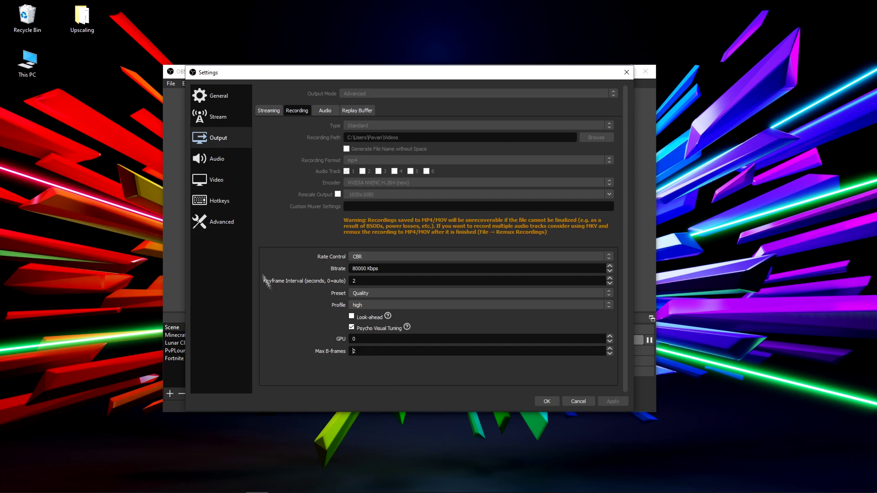
left_click(212, 159)
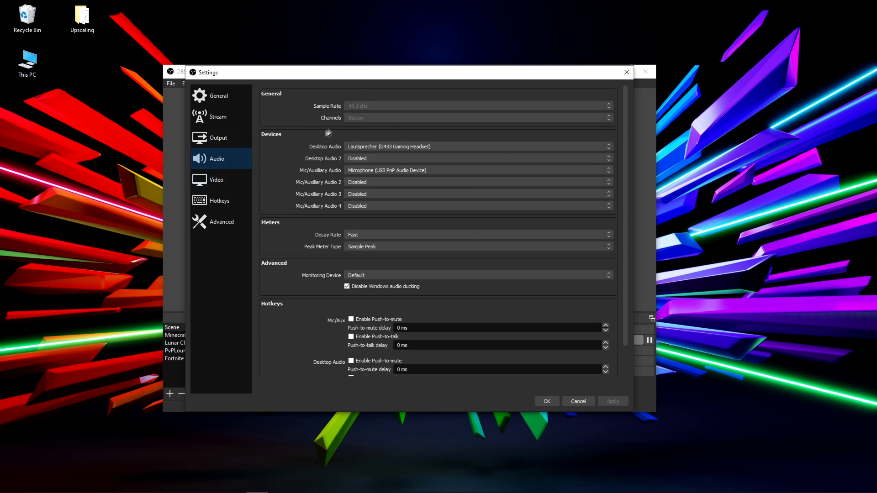
Review the Video settings: 1920x1080 base and output resolution at 240 FPS
left_click(225, 185)
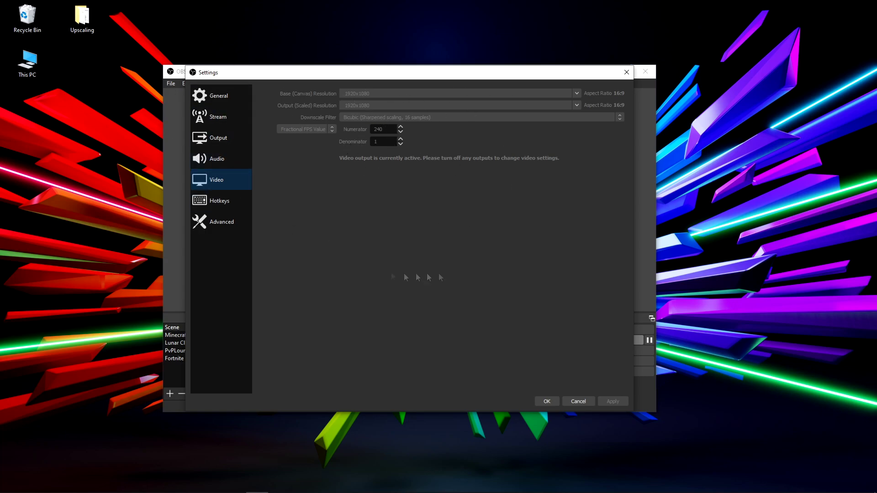
Look over the Hotkeys and Advanced pages, then close the Settings dialog
left_click(218, 203)
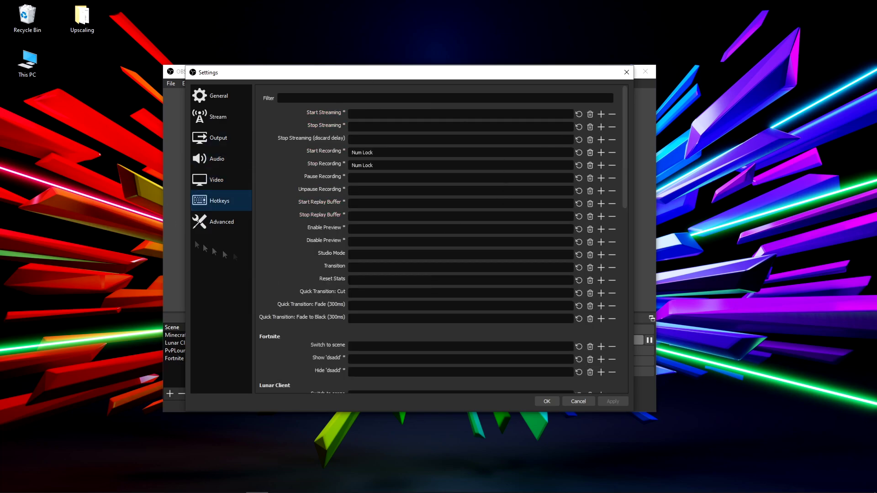
left_click(218, 214)
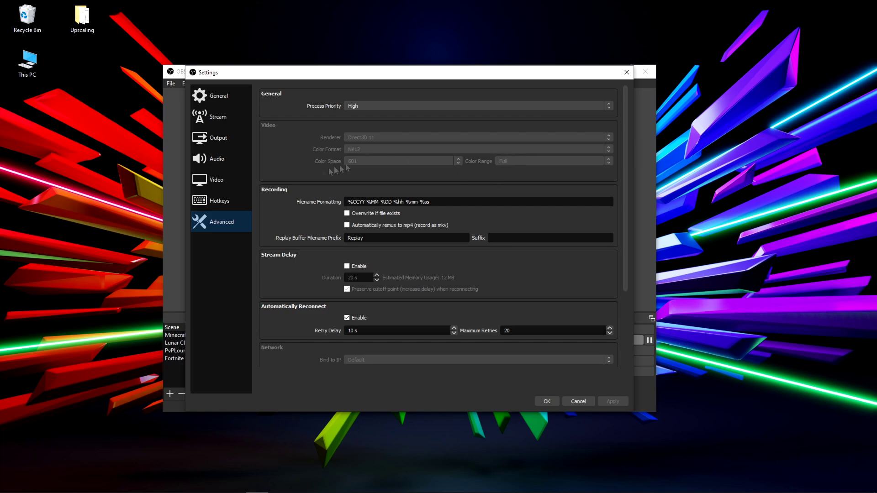
left_click(626, 72)
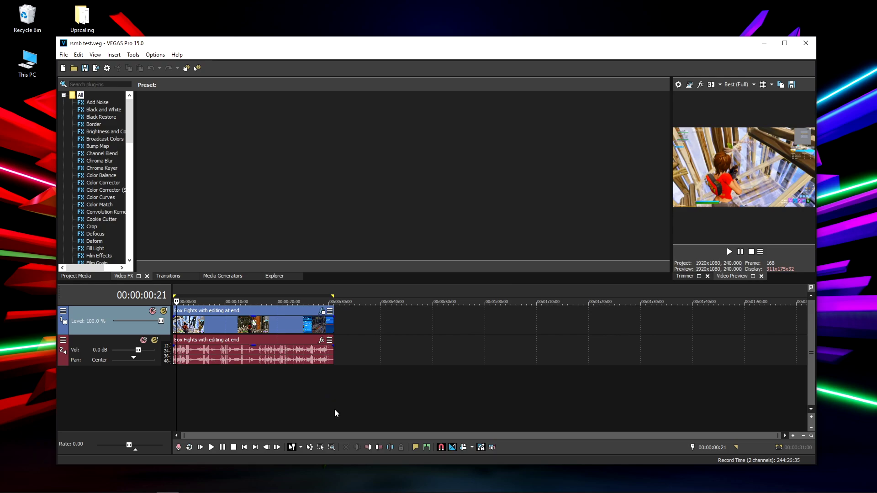
Preview the Box Fights clip at 00:00:13, select ranges 13–26 s and 2–30 s, then clear
key("ctrl+a")
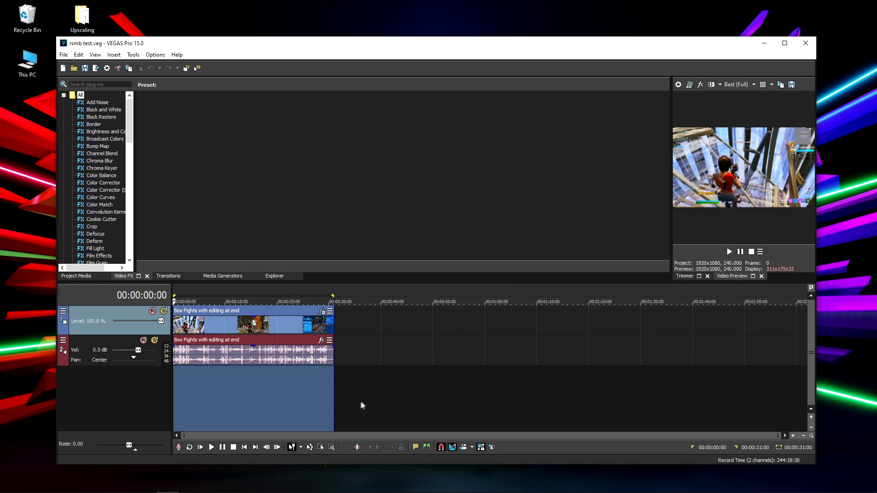
left_click(243, 385)
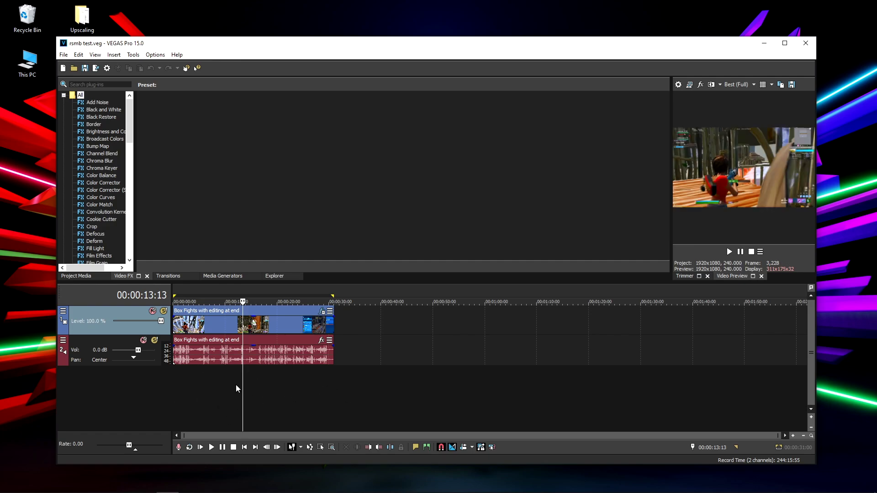
left_click_drag(313, 393, 177, 393)
left_click_drag(340, 409, 186, 409)
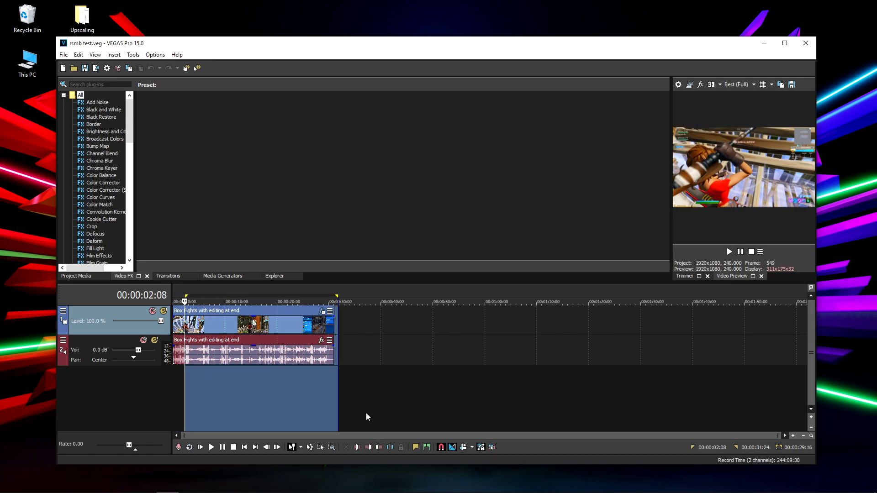
left_click(355, 412)
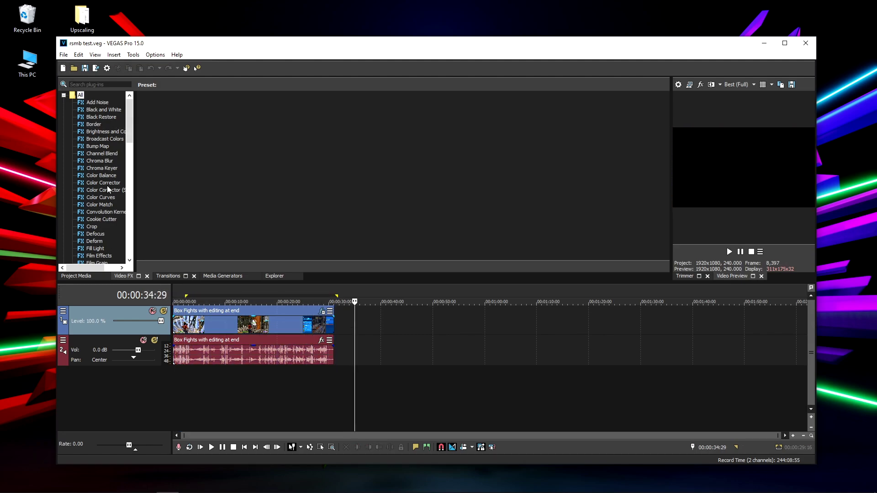
Scroll the Video FX list and view the RSMB effect's presets
scroll(97, 237, "down", 3)
scroll(94, 240, "down", 8)
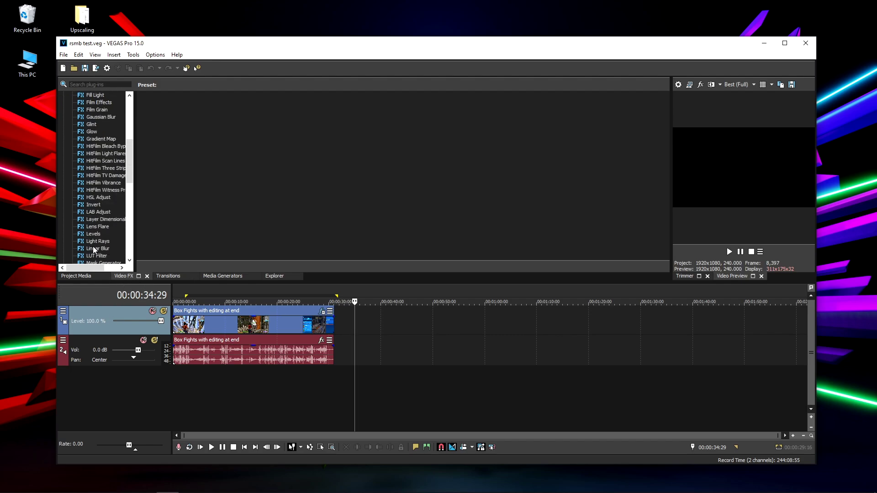
scroll(95, 226, "down", 1)
left_click(94, 241)
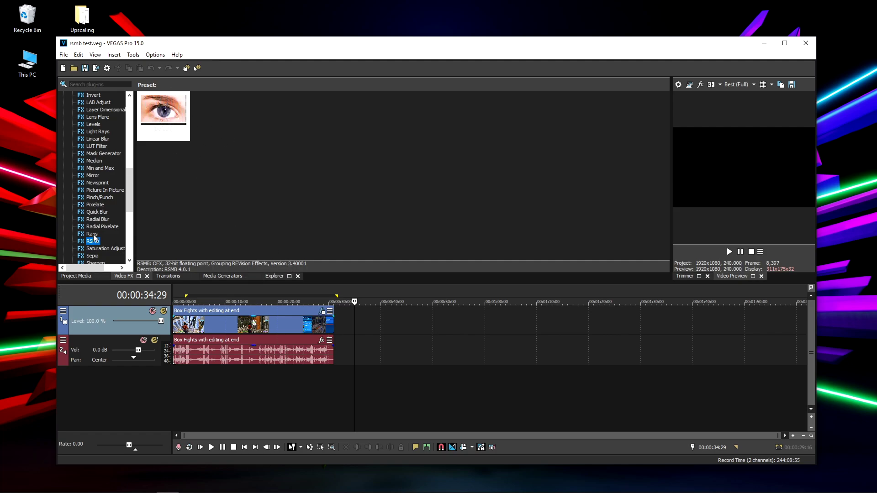
View Brightness and Contrast and Color Match presets, then show project video properties (1920x1080, 240 fps)
scroll(93, 234, "up", 10)
scroll(95, 202, "up", 3)
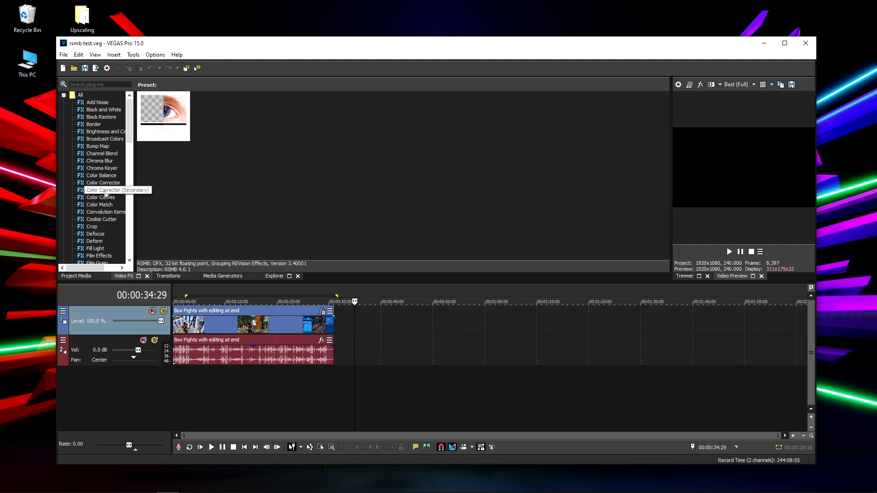
left_click(98, 131)
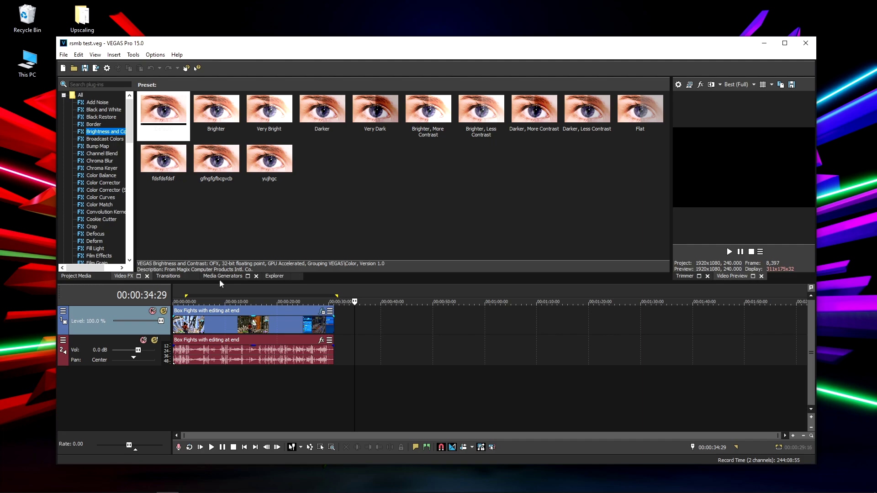
left_click(99, 205)
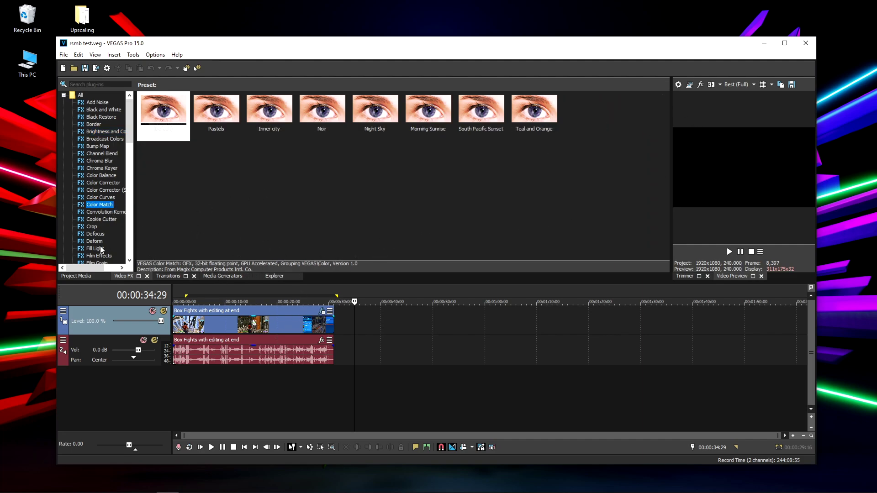
left_click(679, 85)
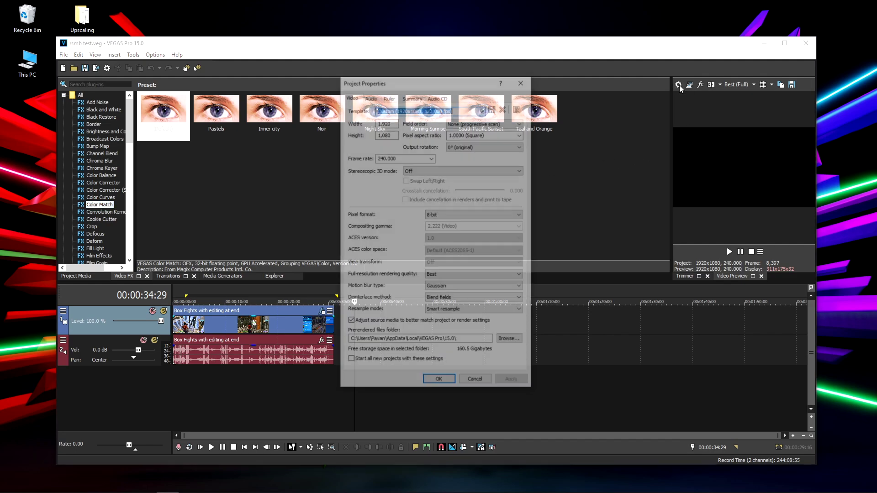